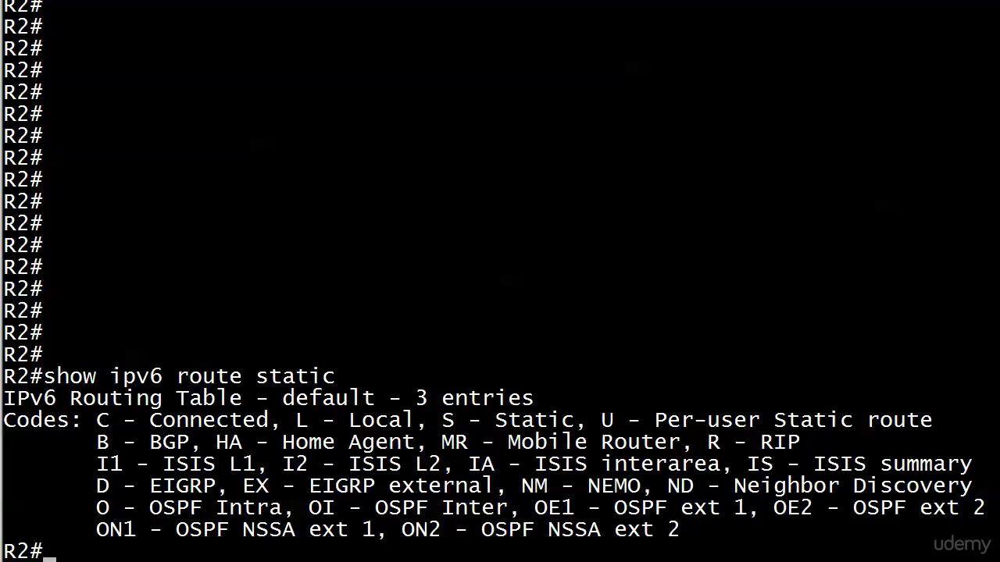
# Enter global configuration and recall the route command for 2001:3333:4444:1::/64 via 2001:2222:3333:1::3
pyautogui.press('Return')
pyautogui.press('Return')
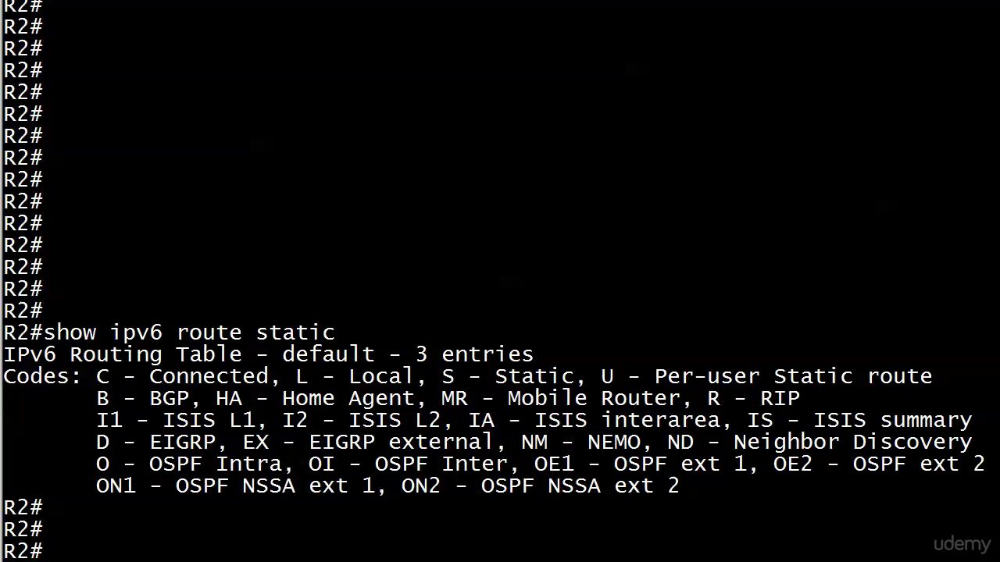
pyautogui.write('conf t')
pyautogui.press('Return')
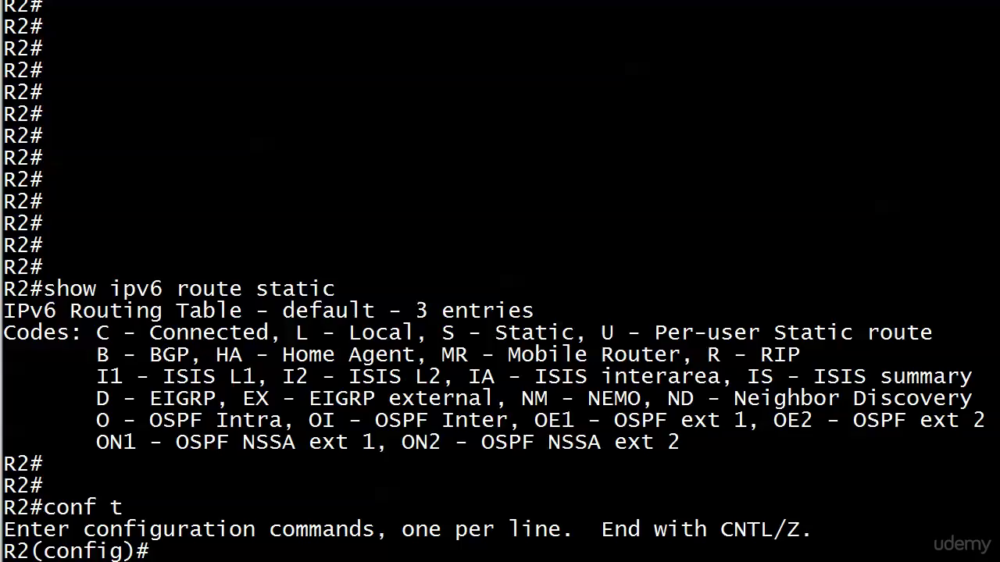
pyautogui.write('no ipv6 route 2001:3333:4444:1::/64 2001:2222:3333:1::3')
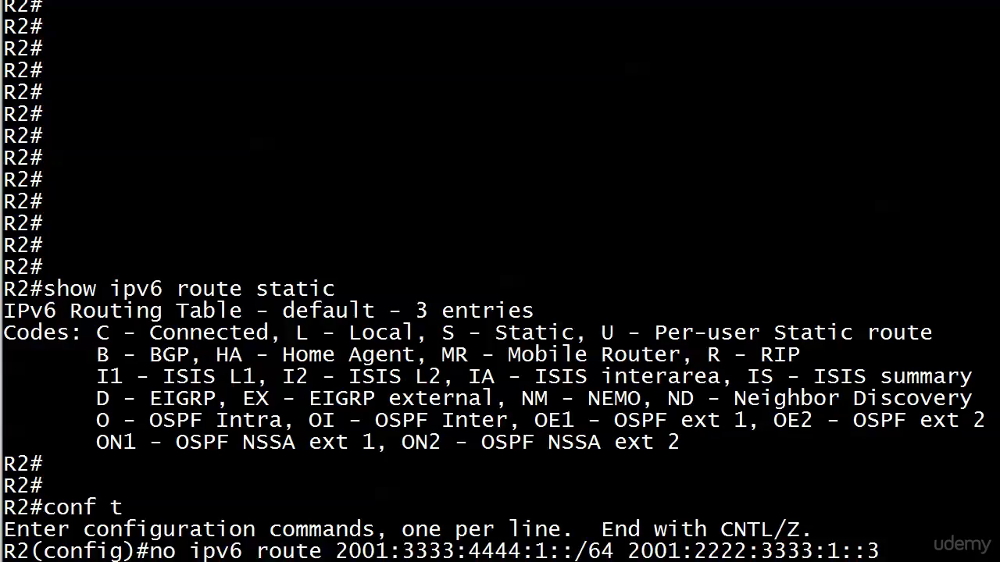
pyautogui.press('Up')
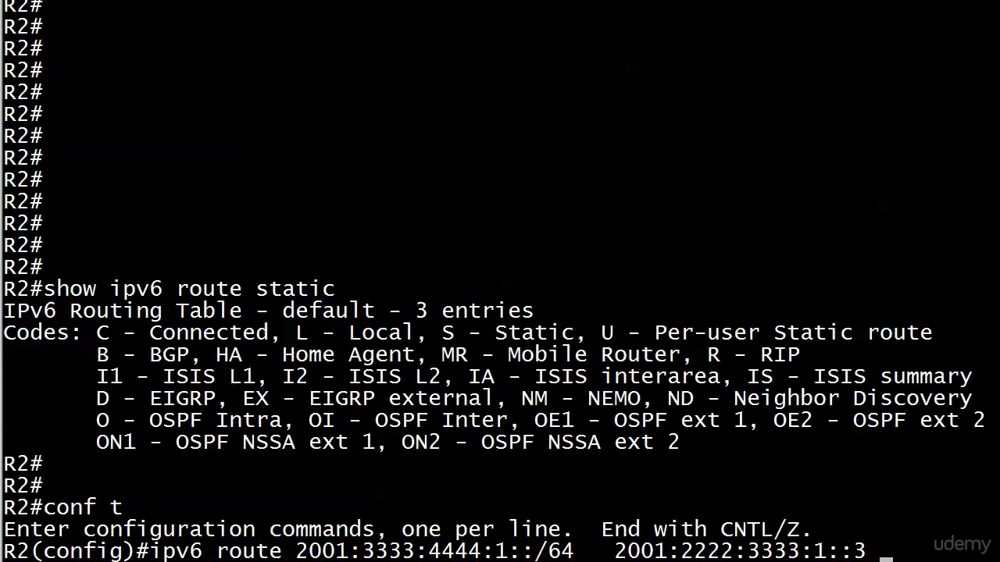
pyautogui.press('Left')
pyautogui.press('Left')
pyautogui.press('Left')
pyautogui.press('Left')
pyautogui.press('Left')
pyautogui.press('Left')
pyautogui.press('Left')
pyautogui.press('Left')
pyautogui.press('Left')
pyautogui.press('Left')
pyautogui.press('Left')
pyautogui.press('Left')
pyautogui.press('Left')
pyautogui.press('Left')
pyautogui.press('Left')
pyautogui.press('Left')
pyautogui.press('Left')
pyautogui.press('Left')
pyautogui.press('Left')
pyautogui.press('BackSpace')
pyautogui.press('BackSpace')
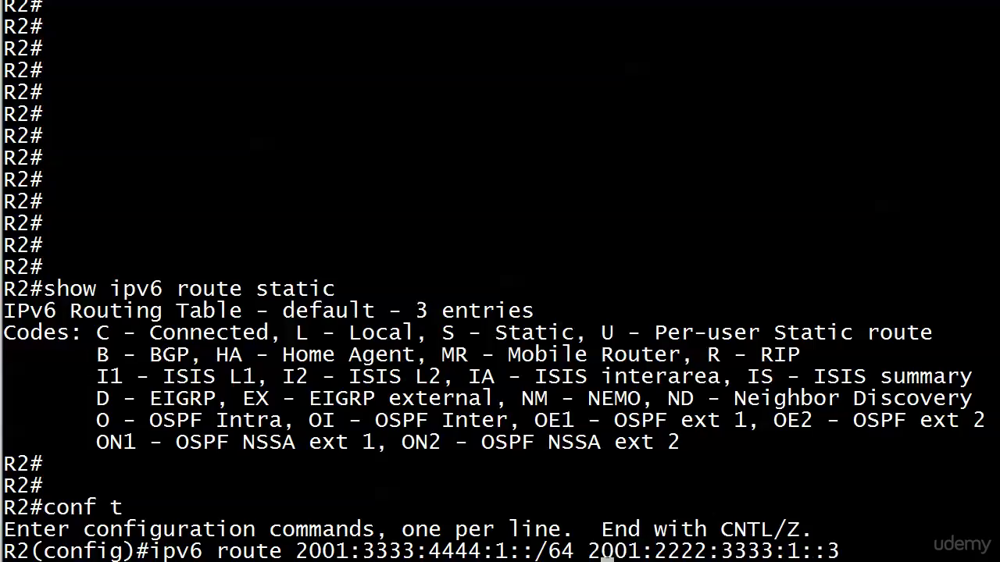
pyautogui.press('Right')
pyautogui.press('Right')
pyautogui.press('Right')
pyautogui.press('Right')
pyautogui.press('Right')
pyautogui.press('Right')
pyautogui.press('Right')
pyautogui.press('Right')
pyautogui.press('Right')
pyautogui.press('Right')
pyautogui.press('Right')
pyautogui.press('Right')
pyautogui.press('Right')
pyautogui.press('Right')
pyautogui.press('Right')
pyautogui.press('Right')
pyautogui.press('Right')
pyautogui.press('Right')
# Check the route options, then add exit interface fast 0/0 before the next hop and apply
pyautogui.write('?')
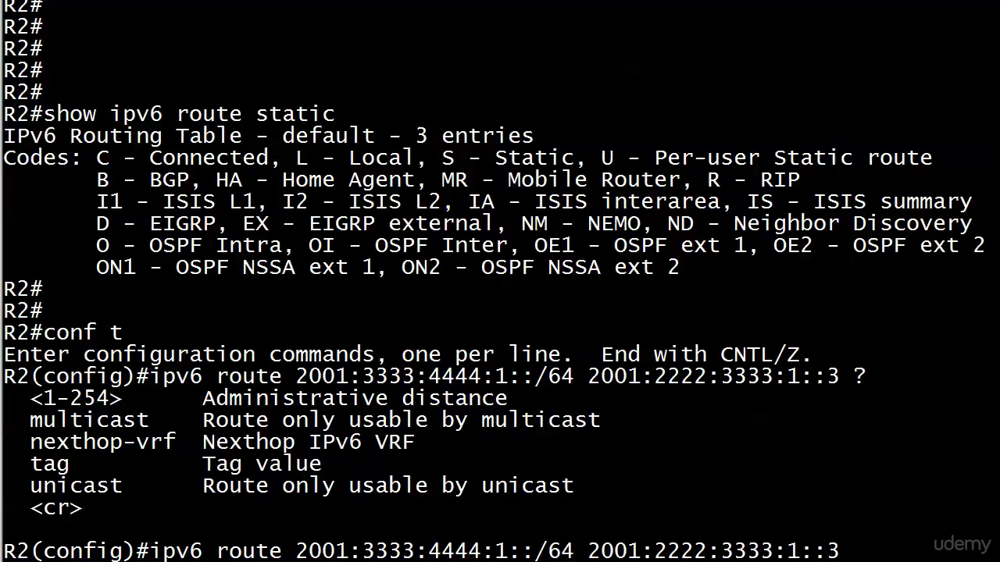
pyautogui.press('Left')
pyautogui.press('Left')
pyautogui.press('Left')
pyautogui.press('Left')
pyautogui.press('Left')
pyautogui.press('Left')
pyautogui.press('Left')
pyautogui.press('Left')
pyautogui.press('Left')
pyautogui.press('Left')
pyautogui.press('Left')
pyautogui.press('Left')
pyautogui.press('Left')
pyautogui.press('Left')
pyautogui.press('Left')
pyautogui.press('Left')
pyautogui.press('Left')
pyautogui.press('Left')
pyautogui.press('Left')
pyautogui.press('Left')
pyautogui.press('Left')
pyautogui.press('Right')
pyautogui.write('fast 0/0')
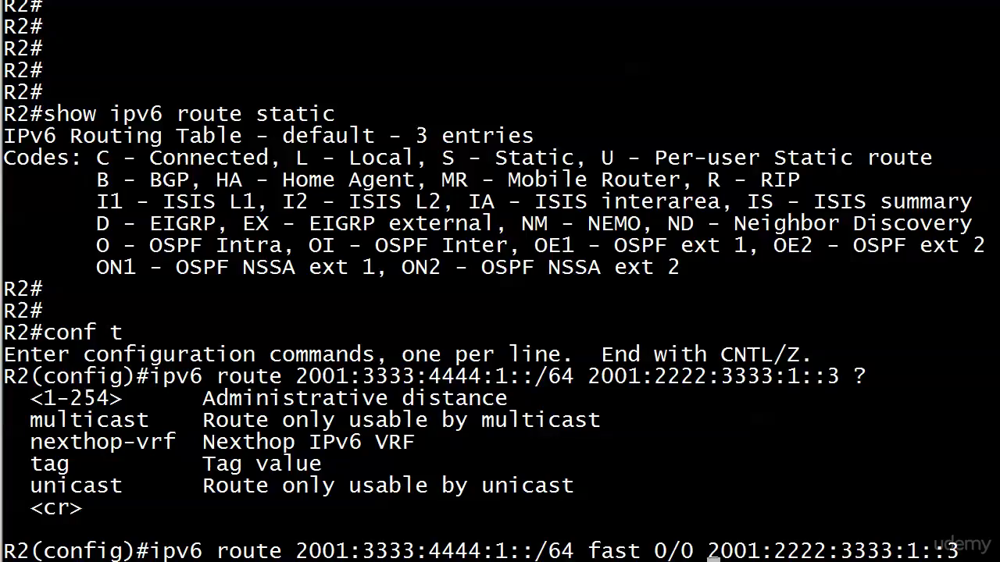
pyautogui.press('Return')
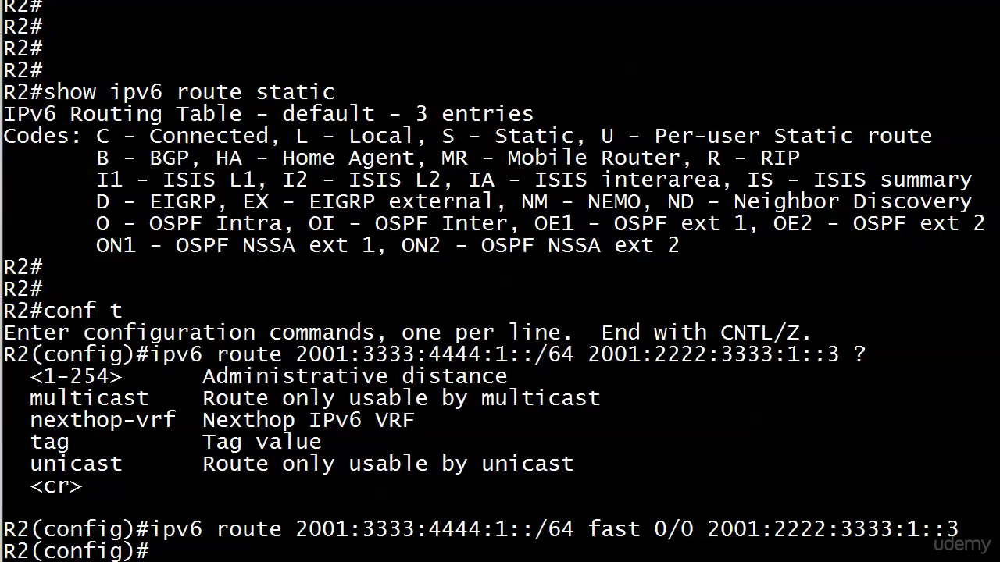
# Leave configuration mode with Ctrl+Z and type show ipv6 route static
pyautogui.hotkey('ctrl', 'z')
pyautogui.press('Return')
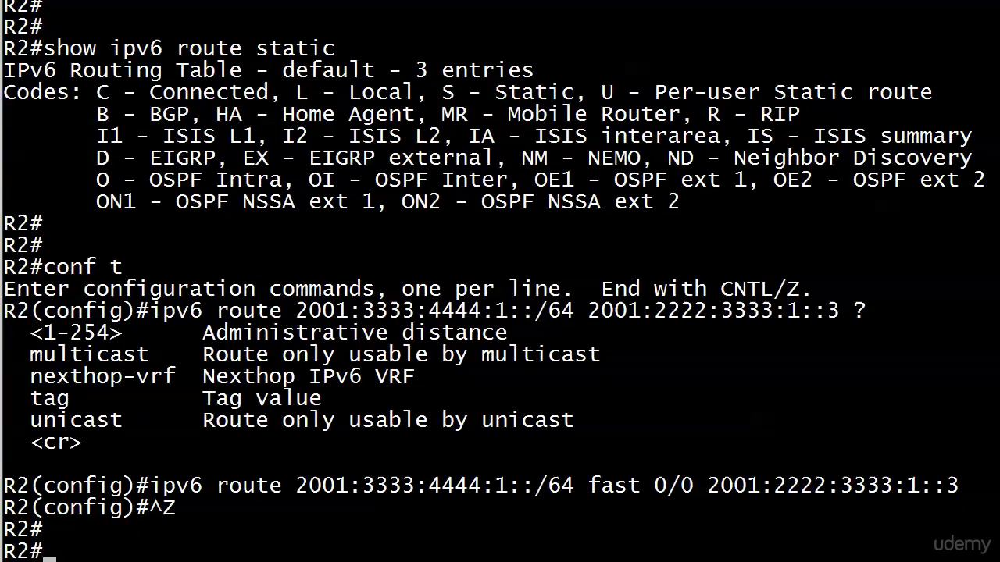
pyautogui.press('Return')
pyautogui.write('show ipv6 route')
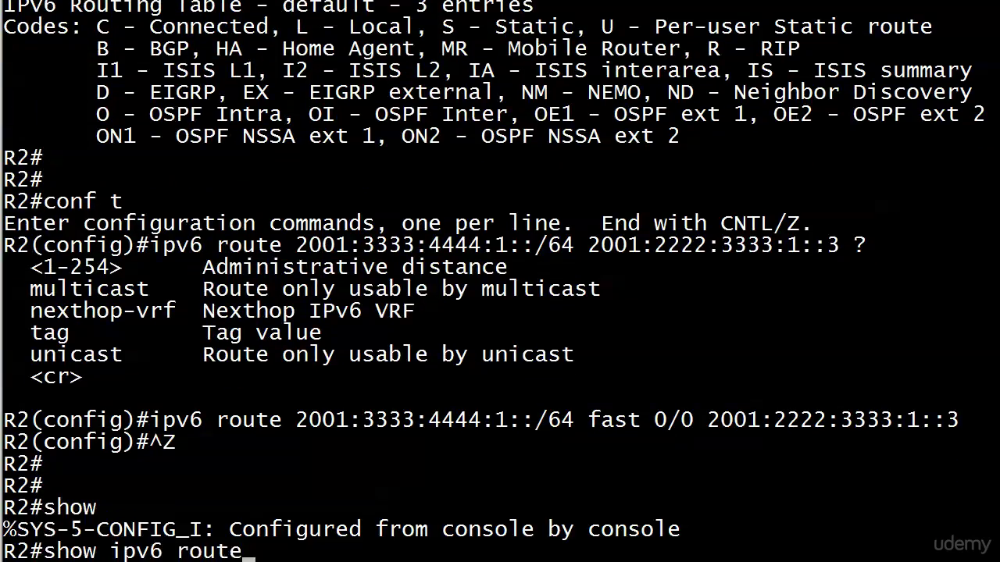
pyautogui.write(' static')
# List the static IPv6 routes and ping 2001:3333:4444:1::4 successfully, 5 of 5
pyautogui.press('Return')
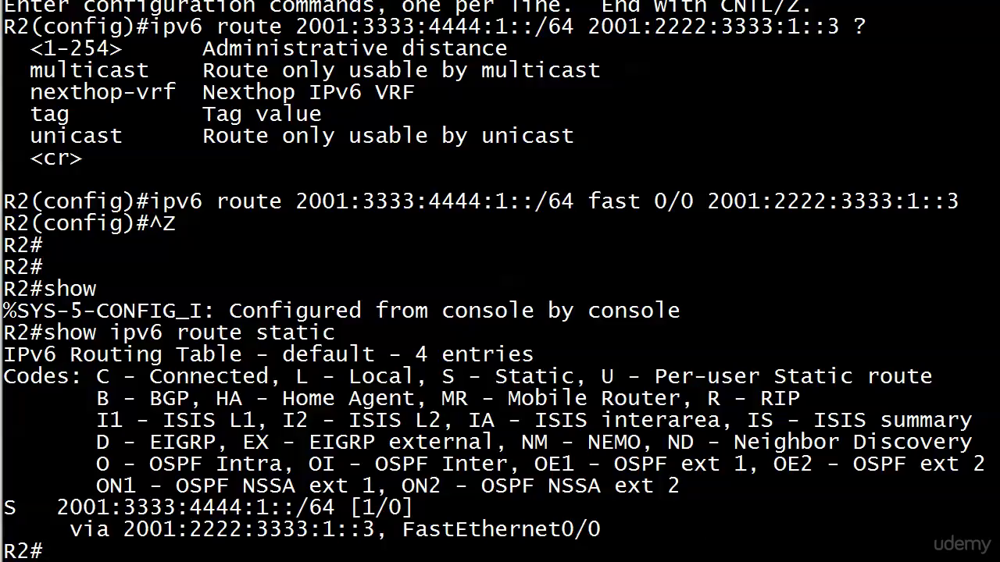
pyautogui.press('Return')
pyautogui.write('ping 2')
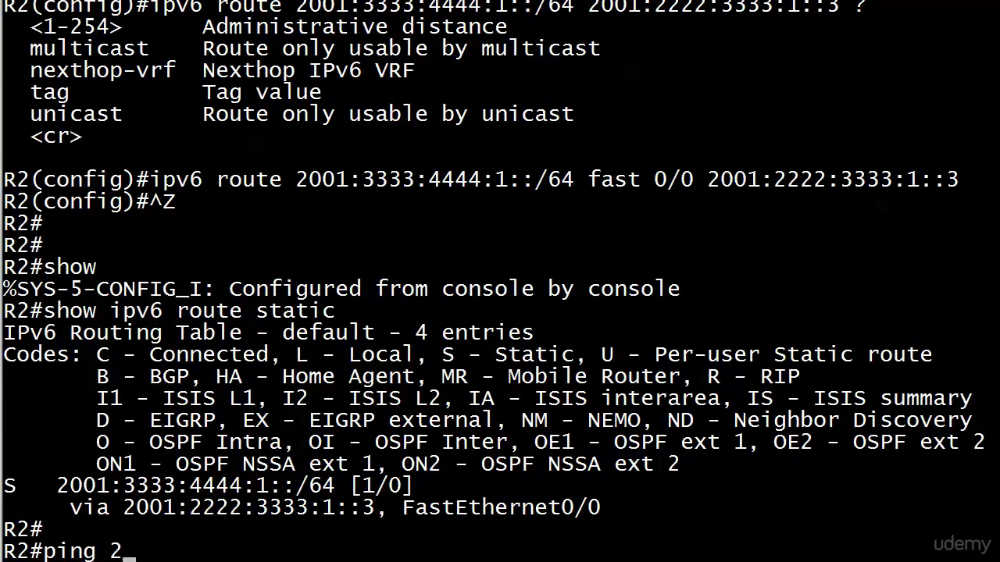
pyautogui.write('001:3333:')
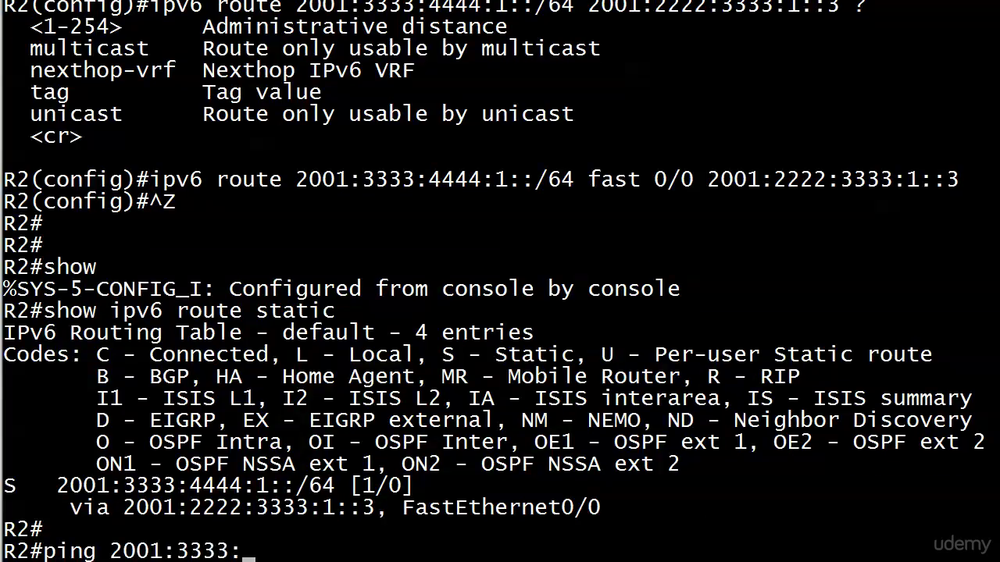
pyautogui.write('4444:1::4')
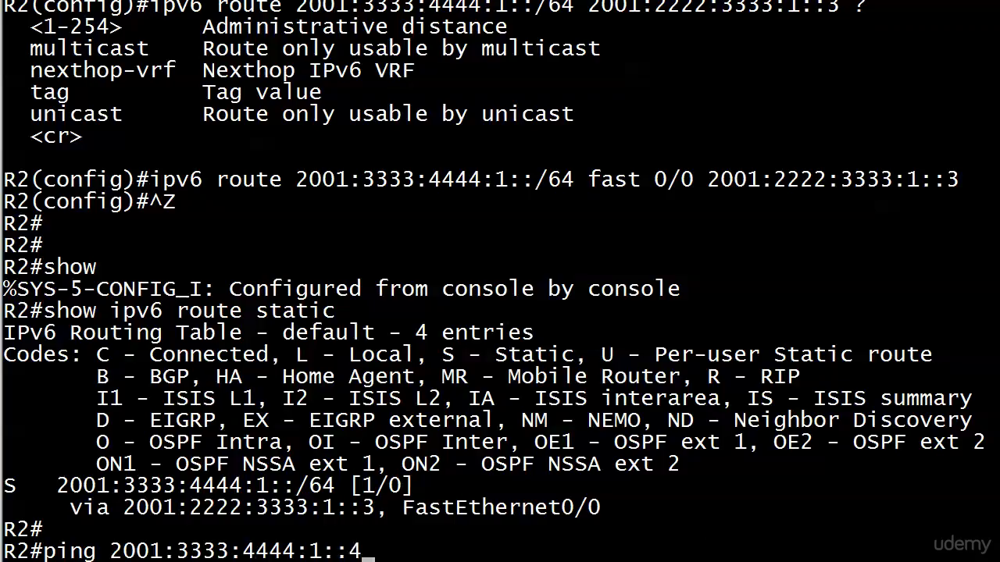
pyautogui.press('Return')
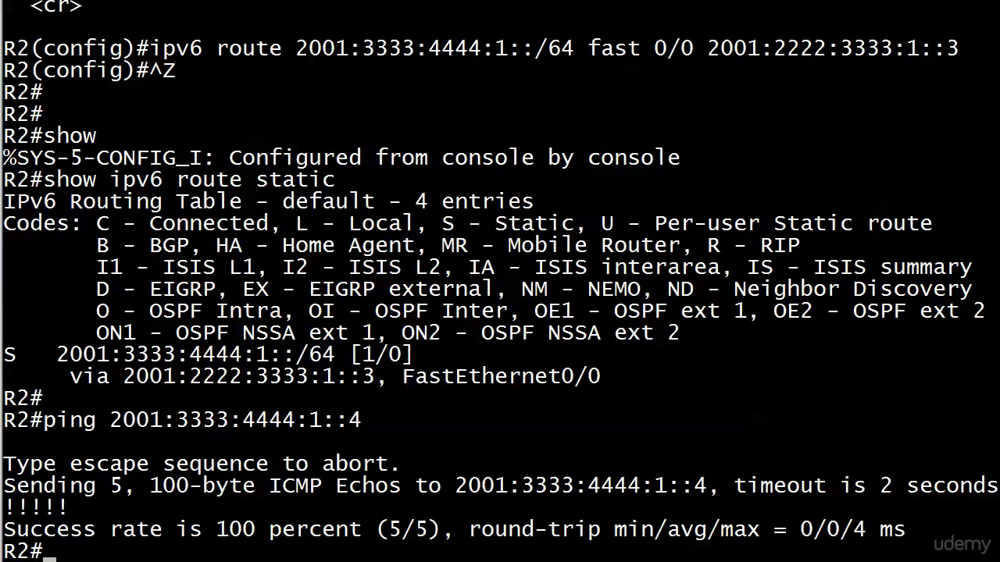
pyautogui.scroll(3, 500, 281)
pyautogui.scroll(2, 500, 281)
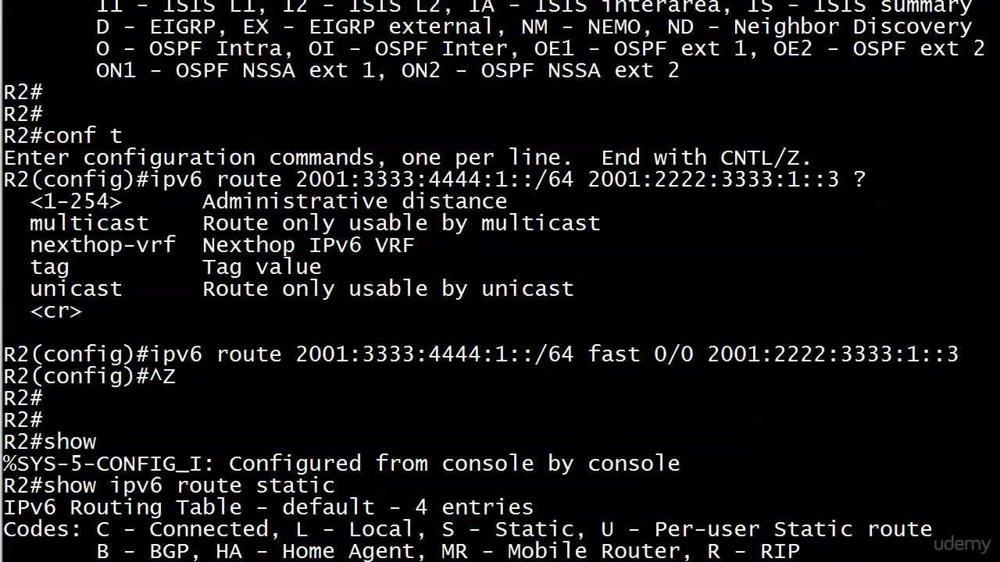
pyautogui.rightClick(349, 250)
pyautogui.click(375, 261)
pyautogui.moveTo(17, 201); pyautogui.dragTo(561, 202)
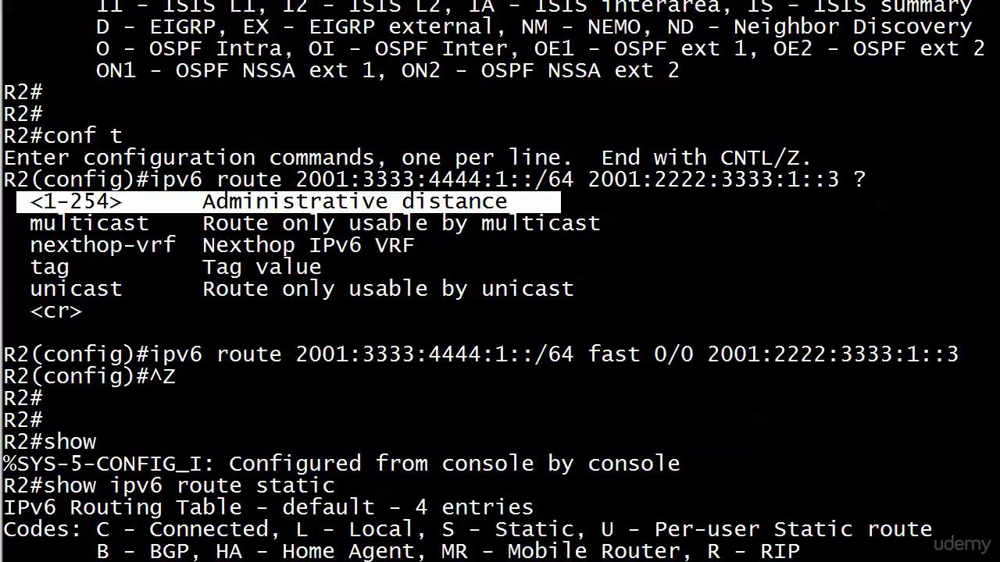
# In configuration mode, try removing the route by next hop 2001:2222:3333:1::3 only; no match found
pyautogui.write('ping 2001:3333:4444:1::4')
pyautogui.press('Return')
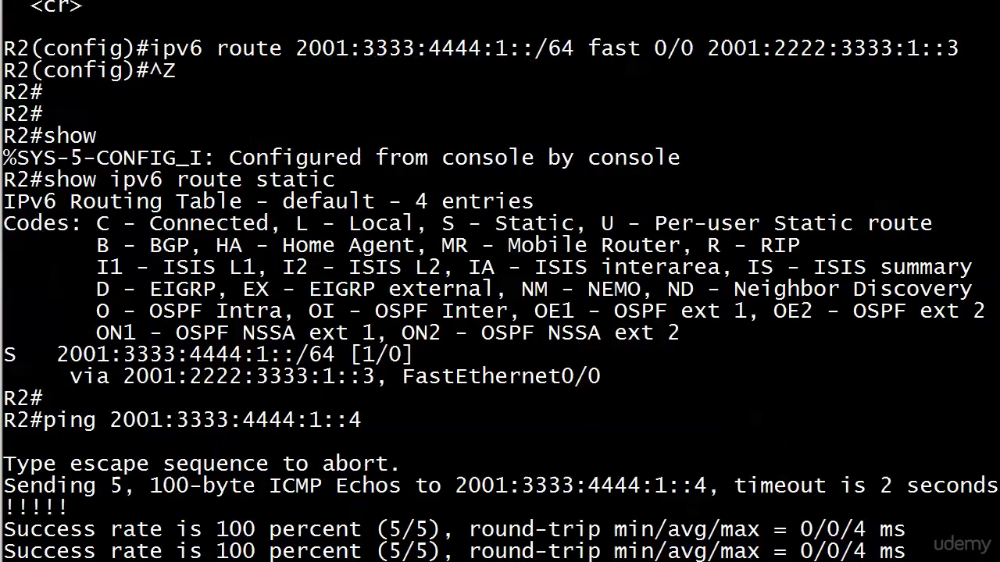
pyautogui.write('conf t')
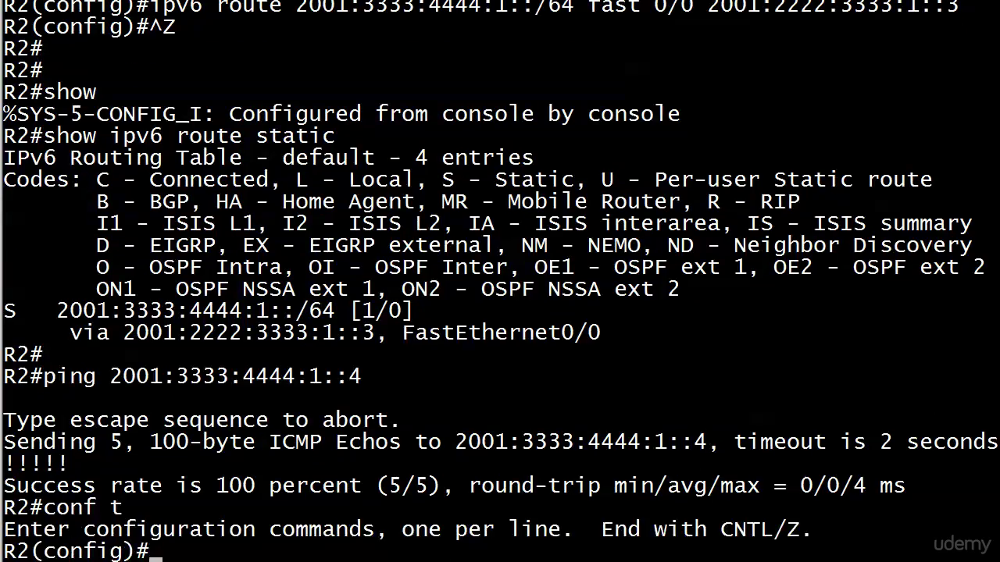
pyautogui.press('Up')
pyautogui.press('Down')
pyautogui.press('Up')
pyautogui.press('Up')
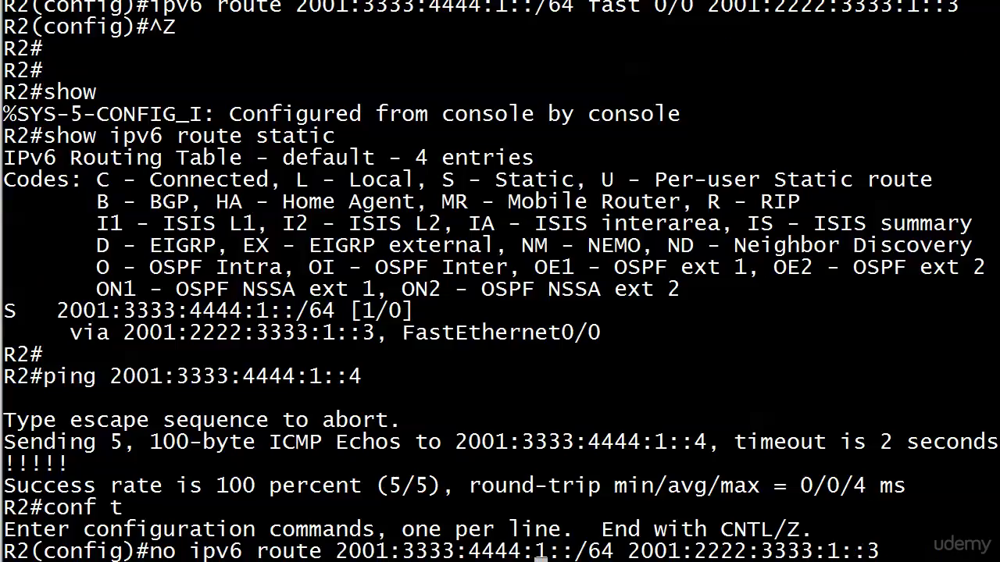
pyautogui.press('Up')
pyautogui.press('Down')
pyautogui.press('Return')
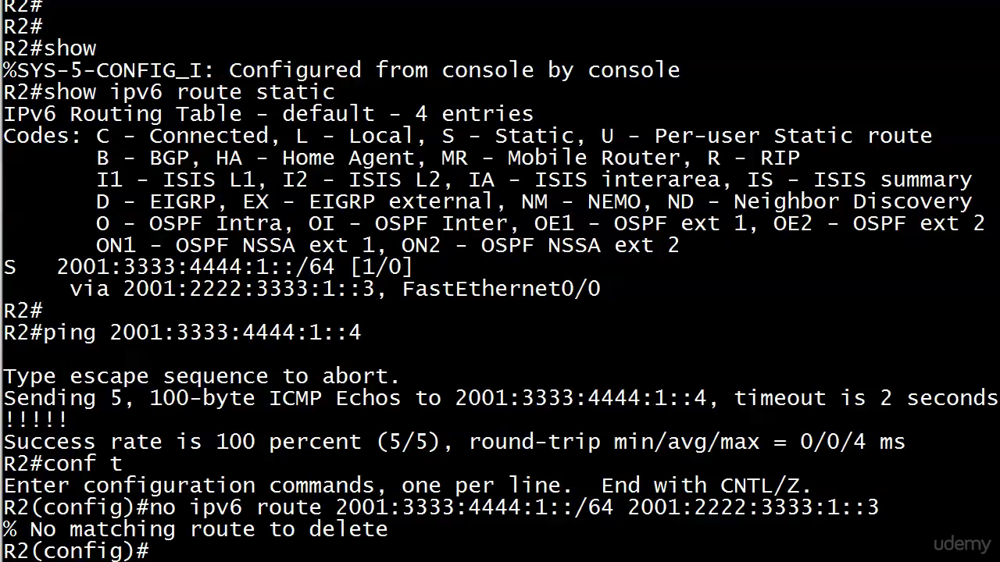
# Remove the route to 2001:3333:4444:1::/64 using fast 0/0 plus next hop 2001:2222:3333:1::3
pyautogui.write('no ipv6 route 2001:3333:4444:1::/64 2001:2222:3333:1::3')
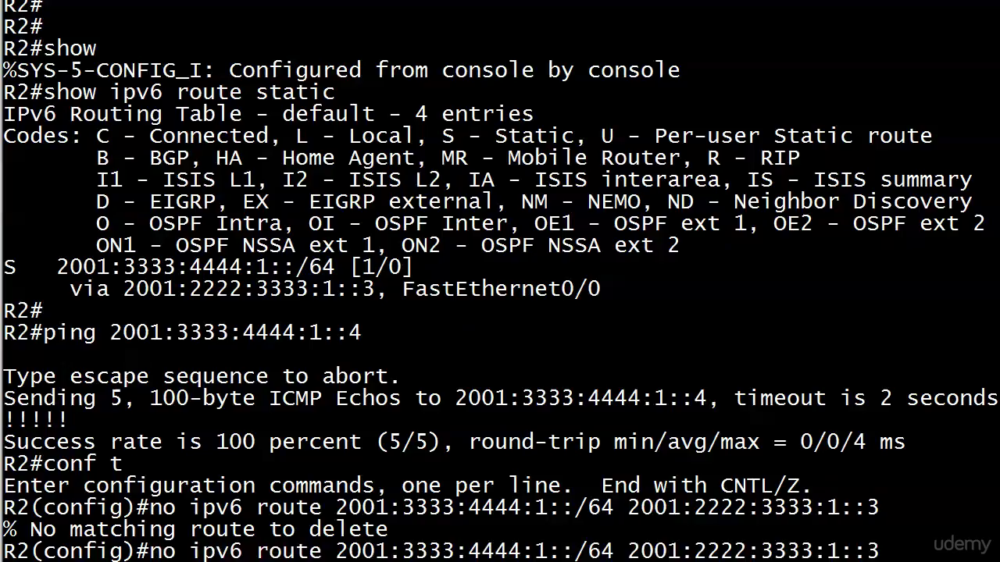
pyautogui.press('Left')
pyautogui.press('Left')
pyautogui.press('Left')
pyautogui.press('Left')
pyautogui.press('Left')
pyautogui.press('Left')
pyautogui.press('Left')
pyautogui.press('Left')
pyautogui.press('Left')
pyautogui.press('Left')
pyautogui.press('Left')
pyautogui.press('Left')
pyautogui.press('Left')
pyautogui.press('Left')
pyautogui.press('Left')
pyautogui.press('Left')
pyautogui.press('Left')
pyautogui.press('Left')
pyautogui.press('Left')
pyautogui.write('as')
pyautogui.press('BackSpace')
pyautogui.press('BackSpace')
pyautogui.write('fast 0/0')
pyautogui.press('Return')
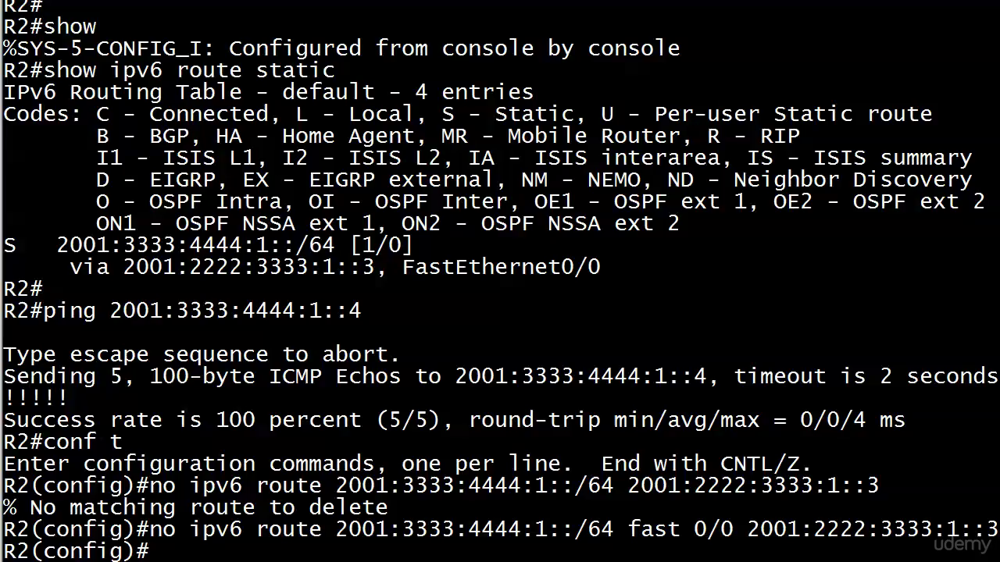
pyautogui.press('Up')
pyautogui.press('Left')
pyautogui.press('Left')
pyautogui.press('Left')
pyautogui.press('Left')
pyautogui.press('Left')
pyautogui.press('Left')
pyautogui.press('Left')
pyautogui.press('Left')
pyautogui.press('Left')
pyautogui.press('Left')
pyautogui.press('Left')
pyautogui.press('Left')
pyautogui.press('Left')
pyautogui.press('Left')
pyautogui.press('Left')
pyautogui.press('Left')
pyautogui.press('Left')
pyautogui.press('Left')
pyautogui.press('Left')
# Show the options after the route's next hop, such as distance <1-254>, then clear the line
pyautogui.press('BackSpace')
pyautogui.press('BackSpace')
pyautogui.press('BackSpace')
pyautogui.press('BackSpace')
pyautogui.press('BackSpace')
pyautogui.press('BackSpace')
pyautogui.press('BackSpace')
pyautogui.press('BackSpace')
pyautogui.press('BackSpace')
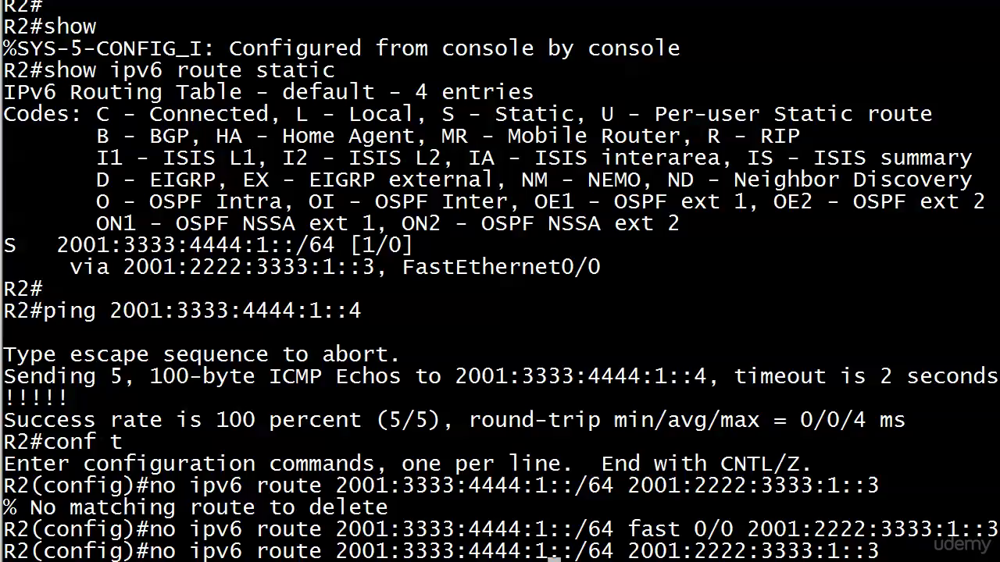
pyautogui.press('Up')
pyautogui.press('Up')
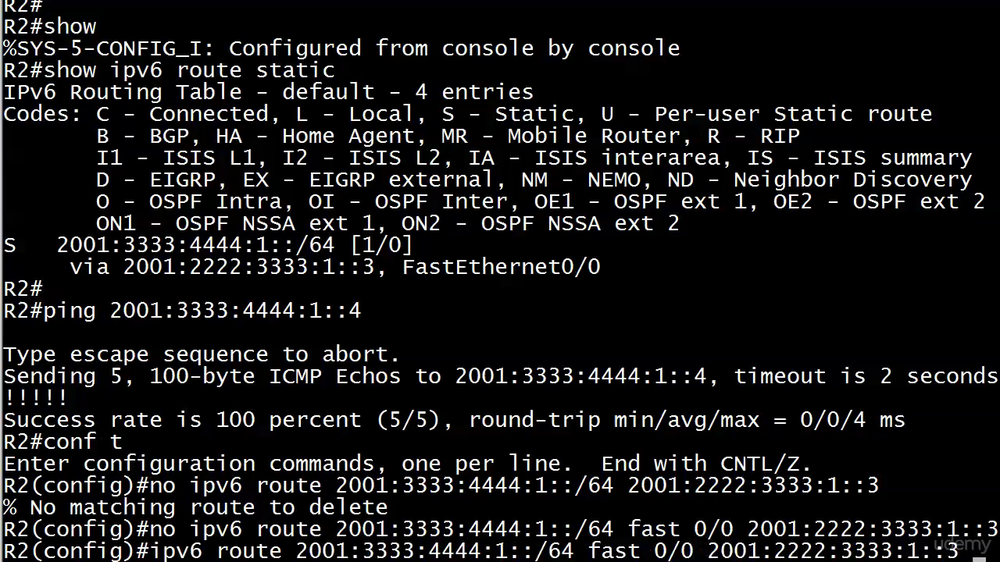
pyautogui.write('?')
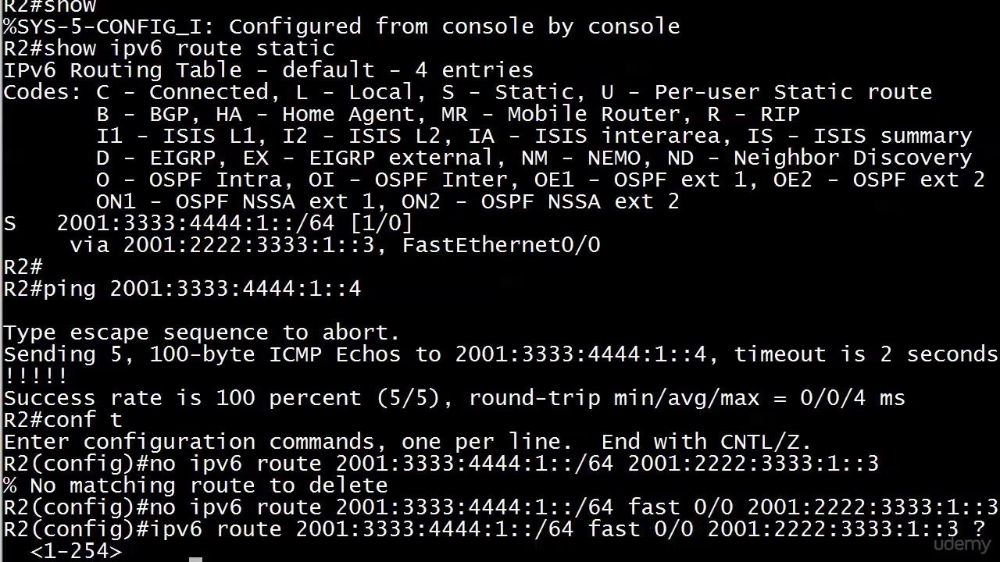
pyautogui.press('BackSpace')
pyautogui.write('12')
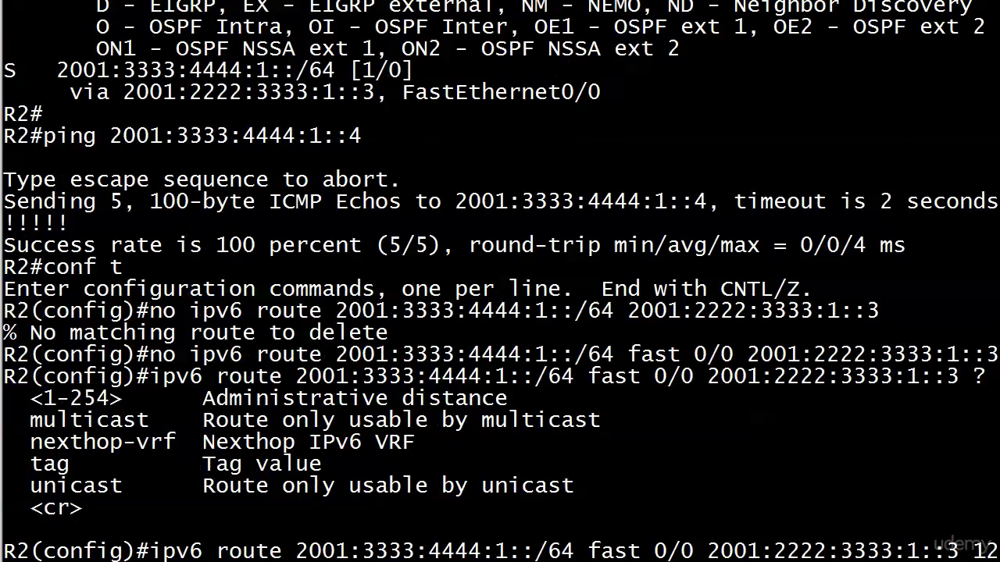
pyautogui.write('1')
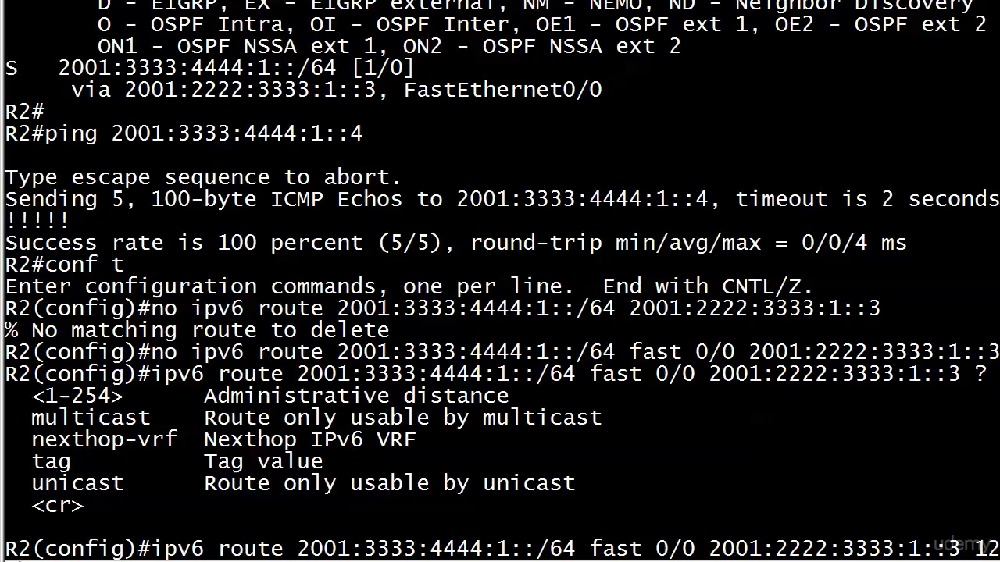
pyautogui.press('BackSpace')
pyautogui.press('BackSpace')
pyautogui.press('BackSpace')
pyautogui.press('BackSpace')
pyautogui.press('BackSpace')
pyautogui.press('BackSpace')
pyautogui.press('BackSpace')
pyautogui.press('BackSpace')
pyautogui.press('BackSpace')
pyautogui.press('BackSpace')
pyautogui.press('BackSpace')
pyautogui.press('BackSpace')
pyautogui.press('BackSpace')
pyautogui.press('BackSpace')
pyautogui.press('BackSpace')
pyautogui.press('BackSpace')
pyautogui.press('BackSpace')
pyautogui.press('BackSpace')
pyautogui.press('BackSpace')
pyautogui.press('BackSpace')
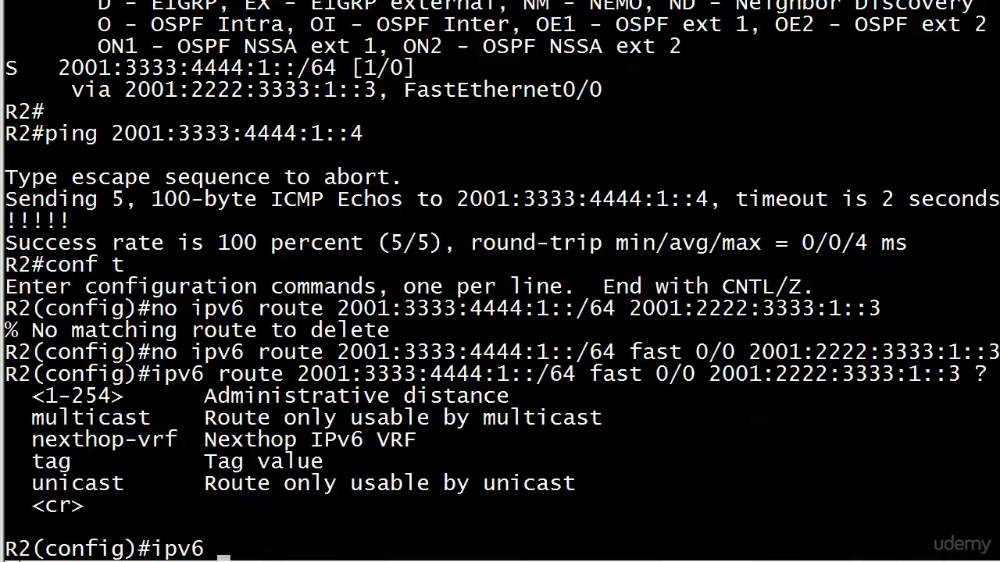
pyautogui.press('BackSpace')
pyautogui.press('BackSpace')
pyautogui.press('BackSpace')
pyautogui.press('BackSpace')
pyautogui.press('BackSpace')
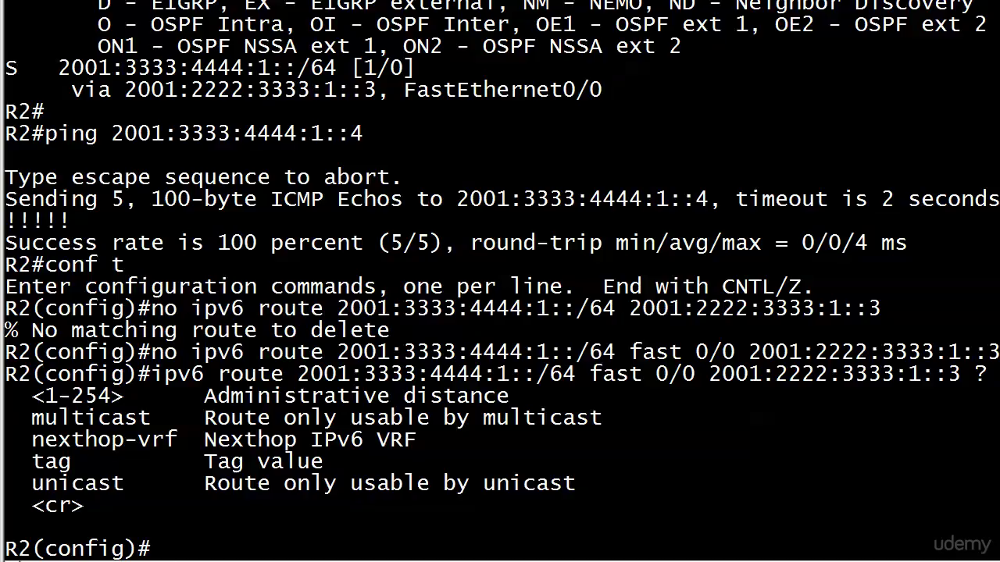